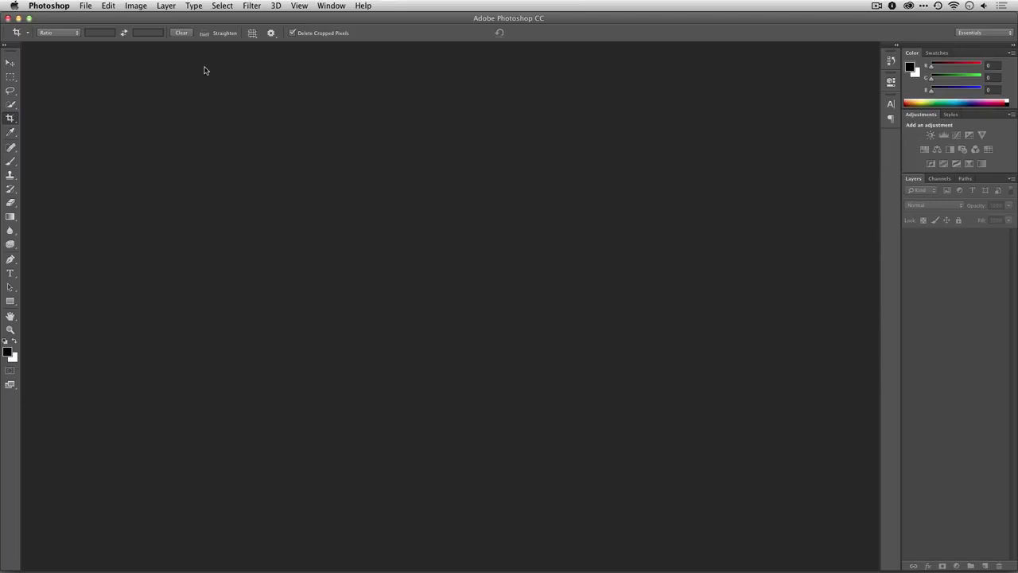
# Step: Create a new 1920×1080 document from the Film & Video HDTV 1080p/29.97 preset
pyautogui.click(84, 5)
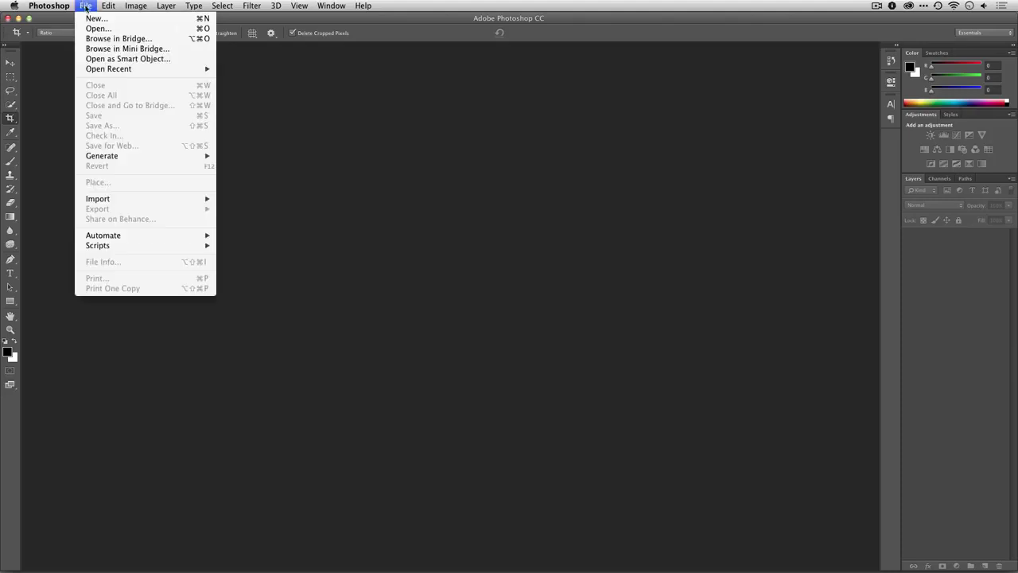
pyautogui.click(95, 18)
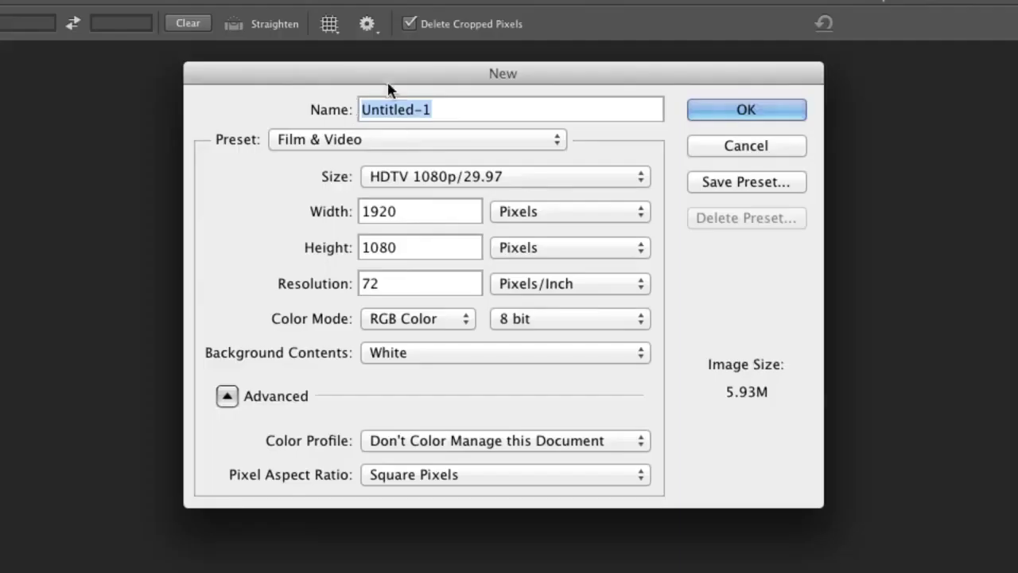
pyautogui.click(454, 140)
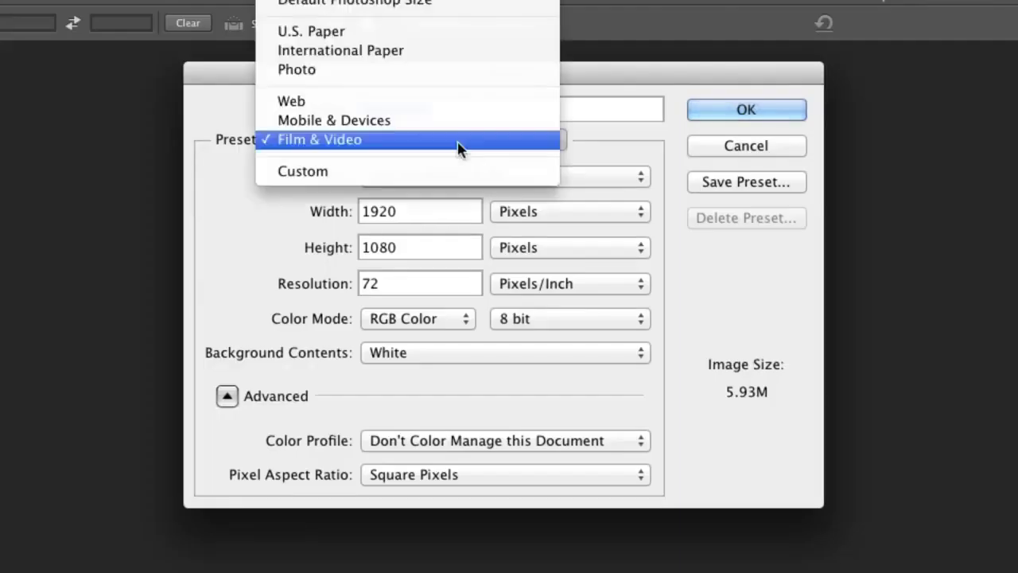
pyautogui.click(478, 27)
pyautogui.click(510, 142)
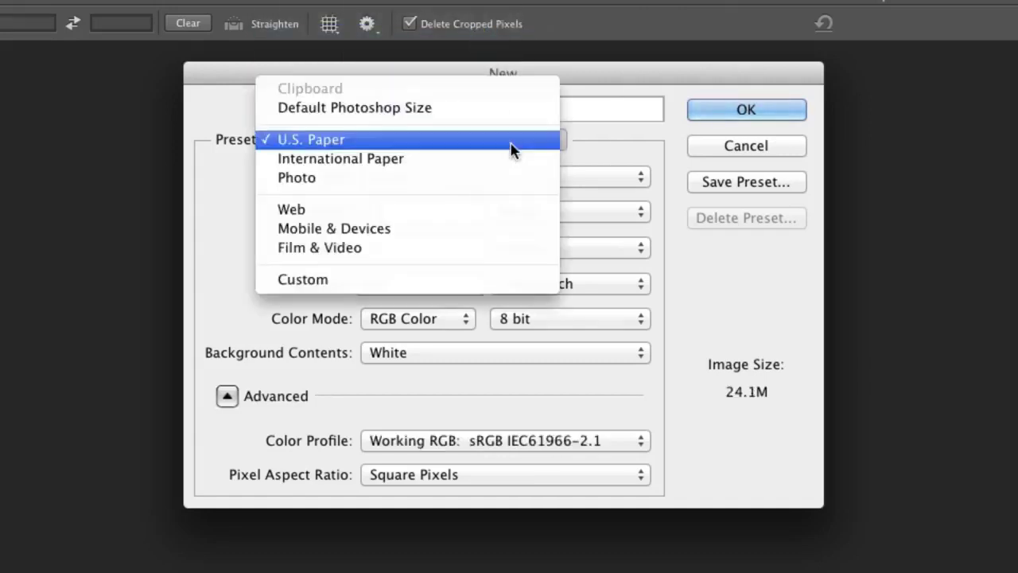
pyautogui.click(511, 250)
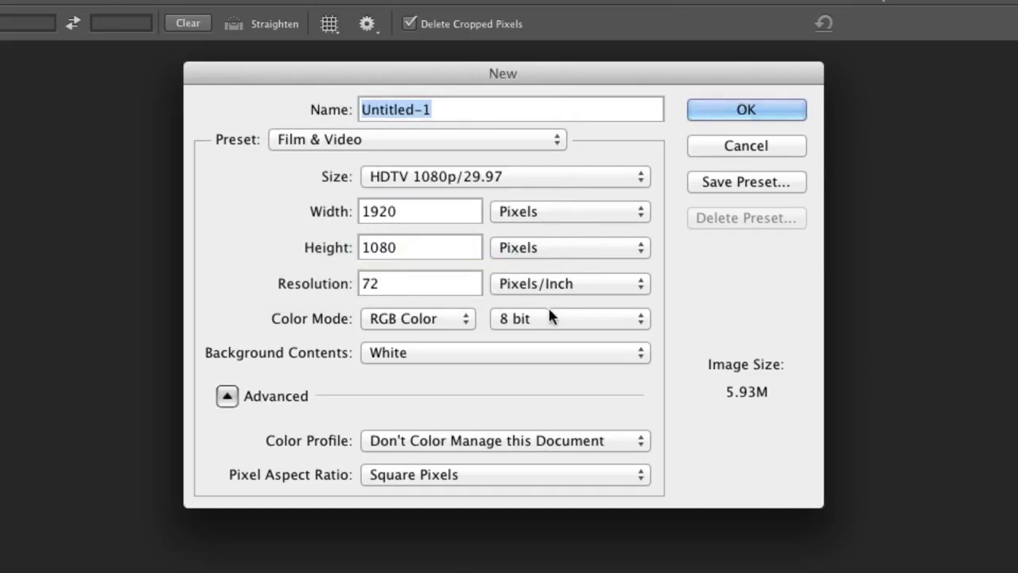
pyautogui.click(424, 180)
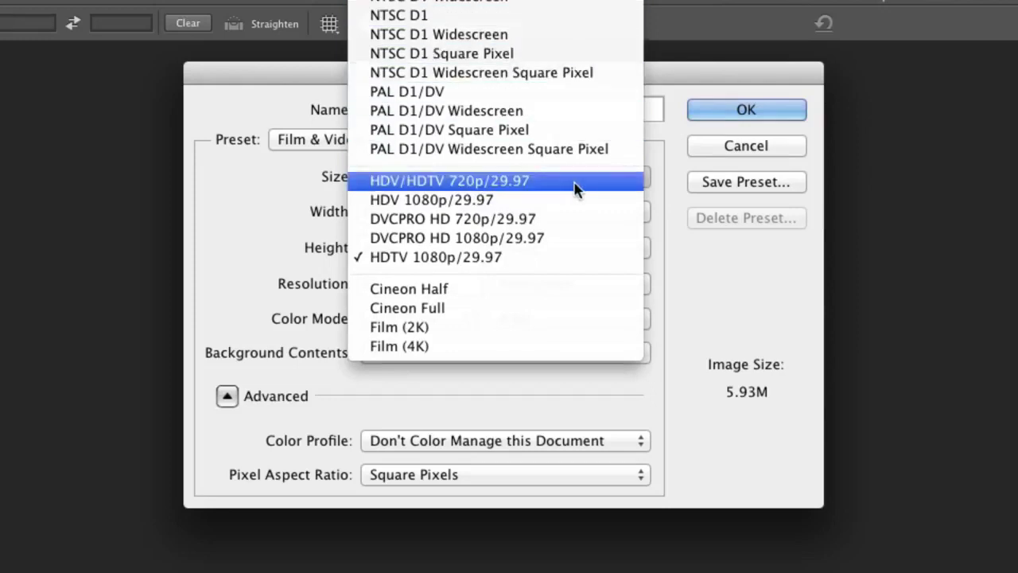
pyautogui.click(576, 260)
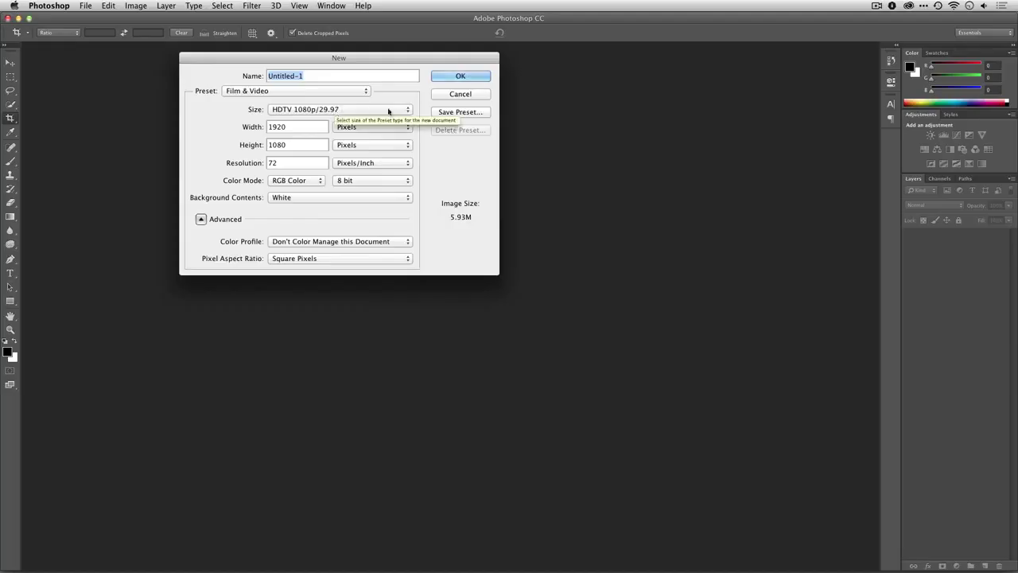
pyautogui.click(751, 112)
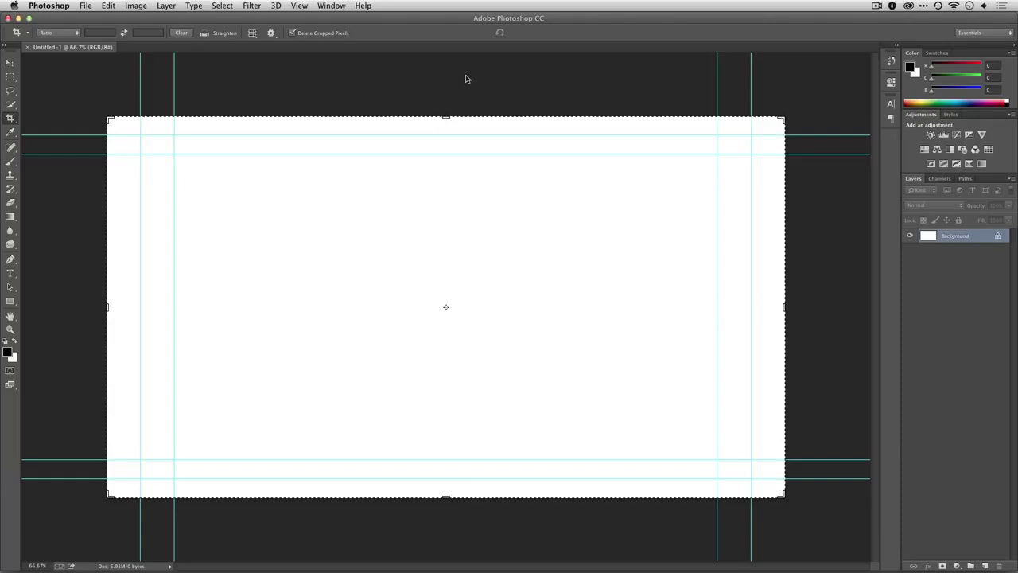
# Step: Switch from Photoshop to the Finder window showing the Demo folder of clips
pyautogui.press('super+Tab')
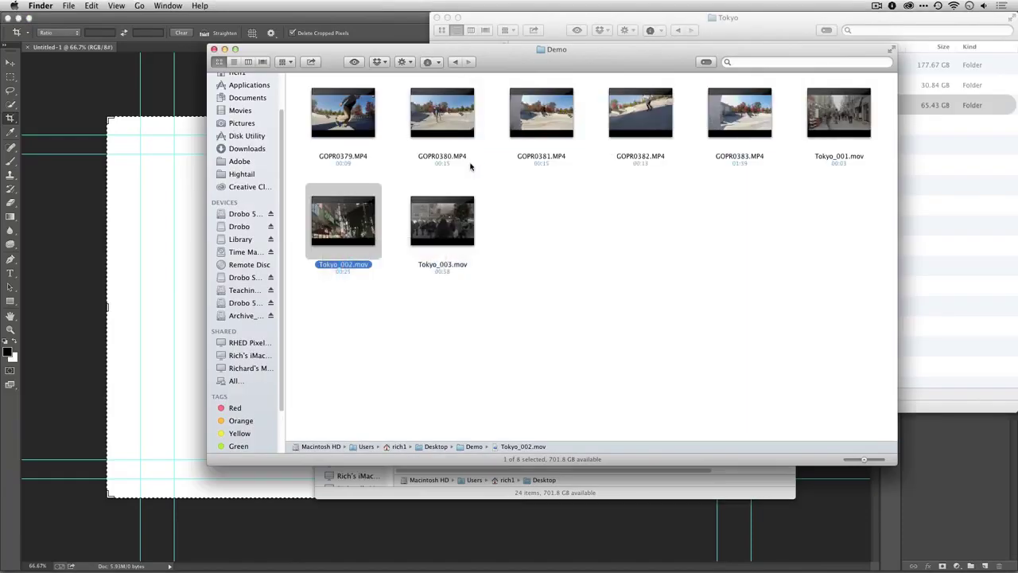
# Step: Open Tokyo_002.mov from the Demo folder in QuickTime Player 7
pyautogui.rightClick(355, 238)
pyautogui.moveTo(397, 254)
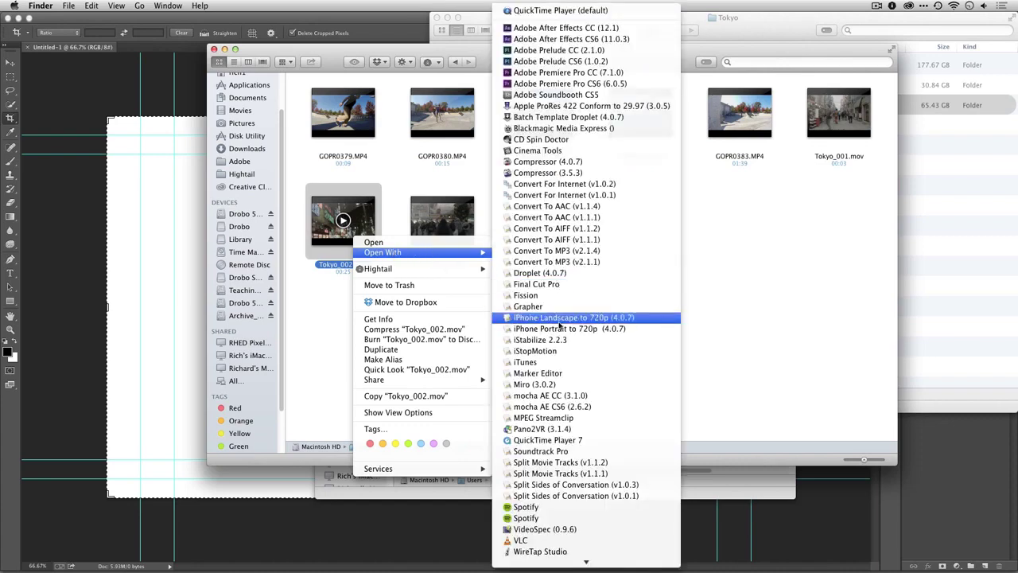
pyautogui.click(581, 440)
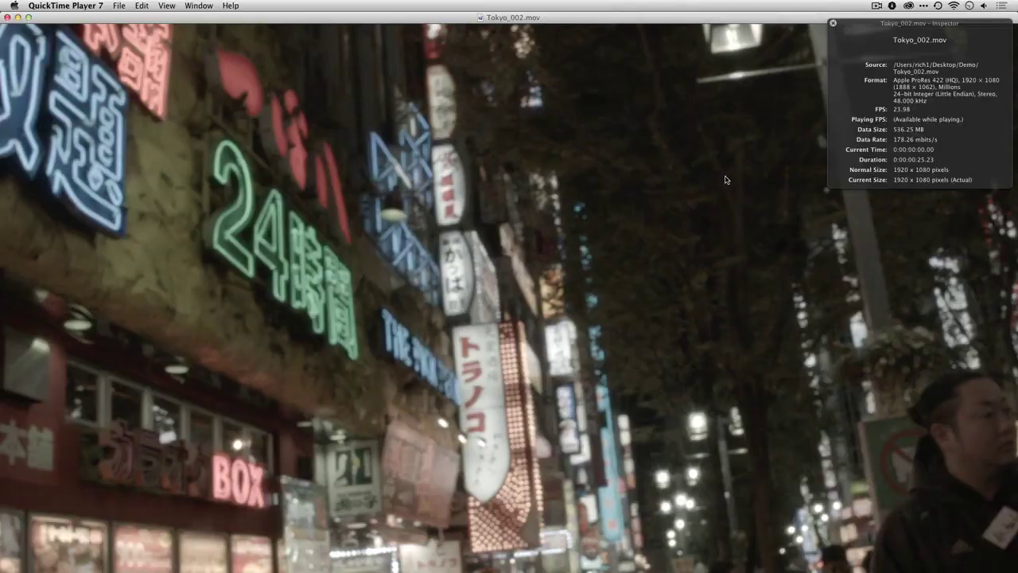
# Step: After confirming the clip is 1920×1080 at 23.98 fps, return to Photoshop's blank document
pyautogui.press('super+Tab')
pyautogui.press('super+Tab')
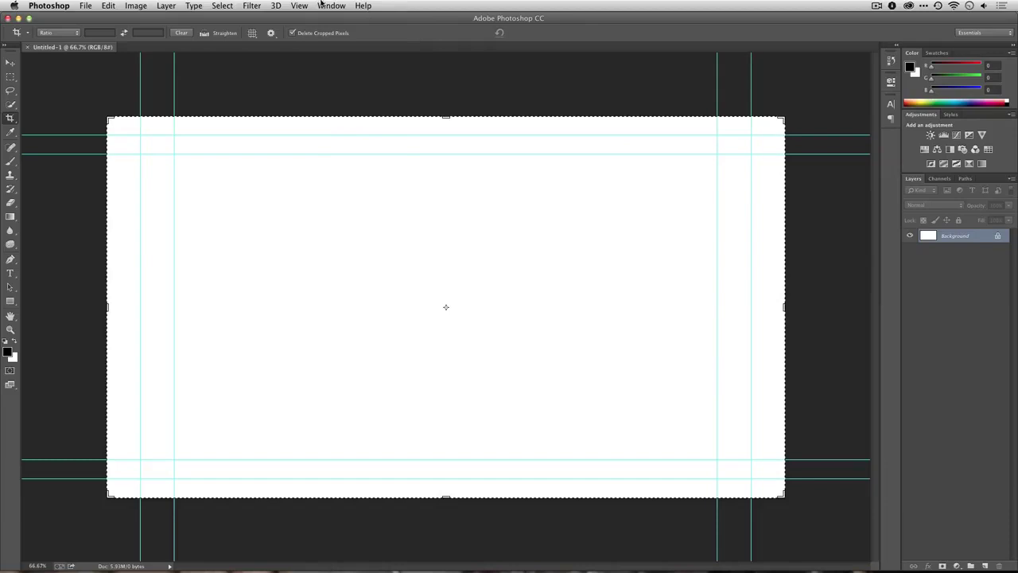
# Step: Switch to the Motion workspace and make the Timeline panel taller
pyautogui.click(322, 4)
pyautogui.moveTo(325, 32)
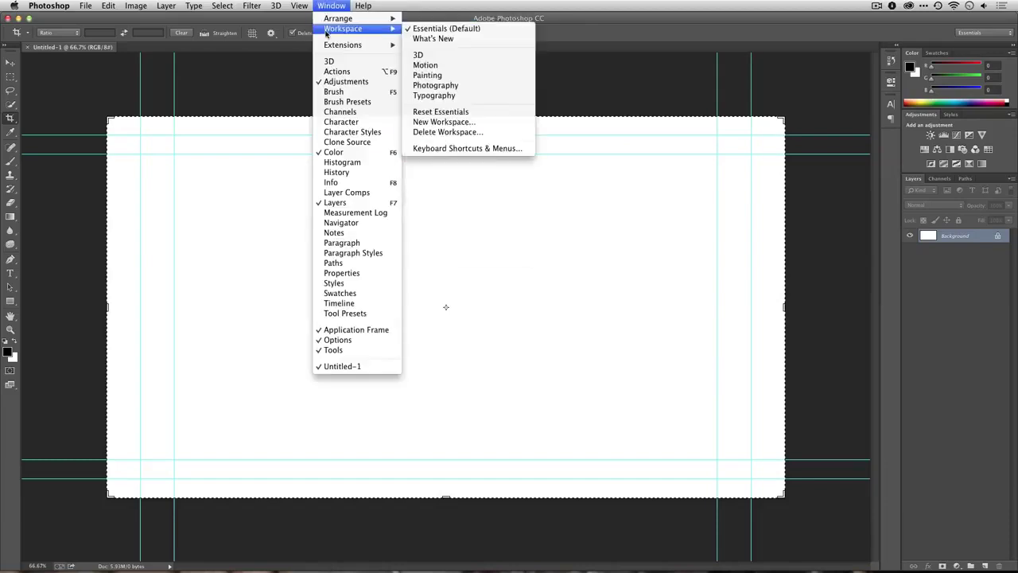
pyautogui.click(461, 66)
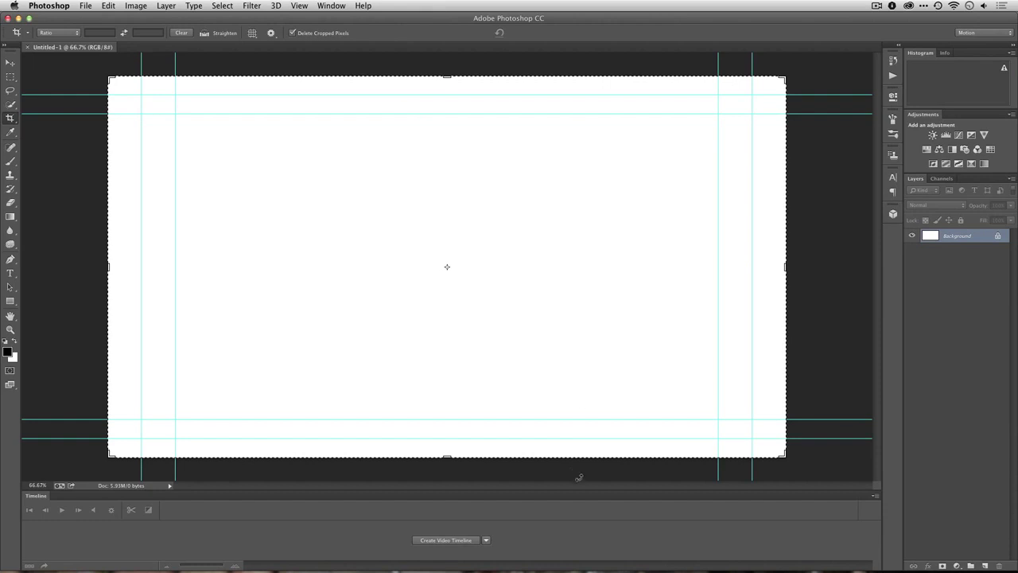
pyautogui.moveTo(582, 490); pyautogui.dragTo(587, 460)
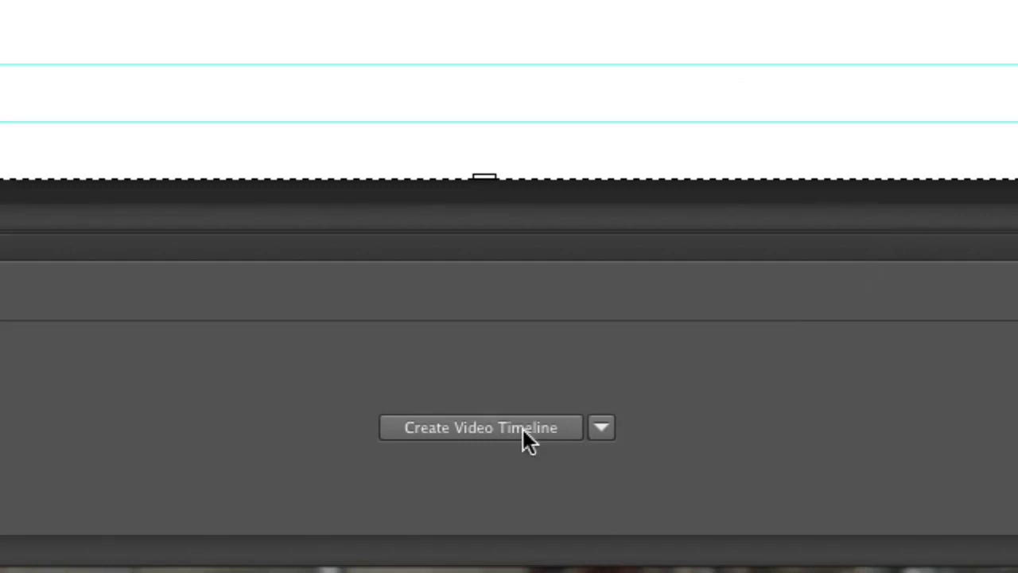
# Step: Create a video timeline for the blank document
pyautogui.click(602, 428)
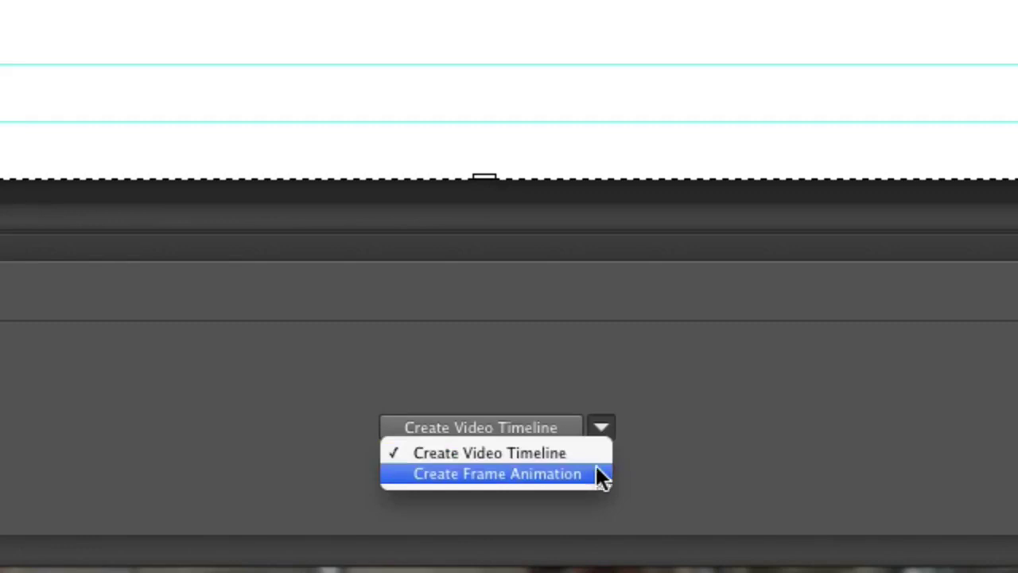
pyautogui.click(596, 473)
pyautogui.click(603, 427)
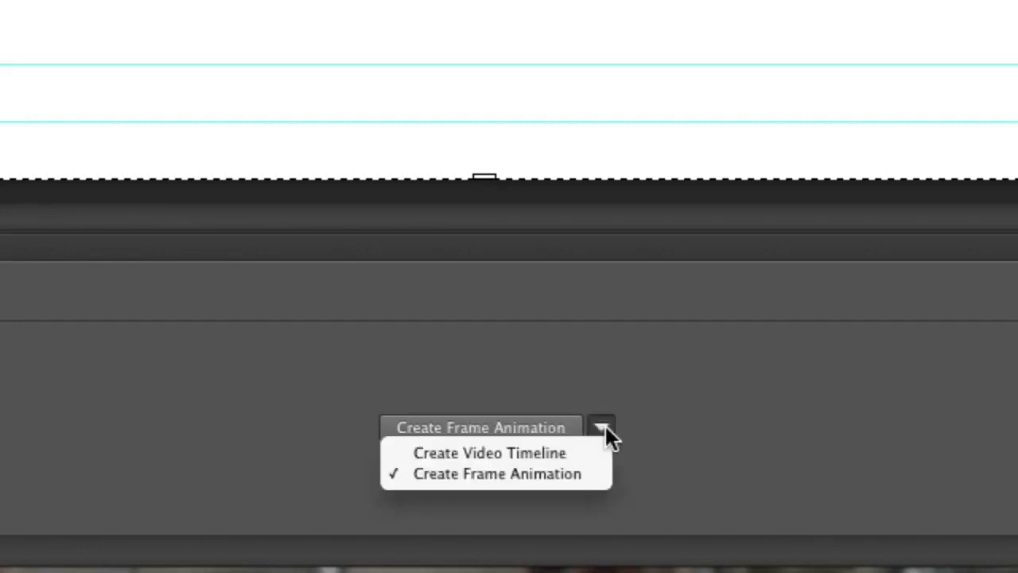
pyautogui.click(606, 452)
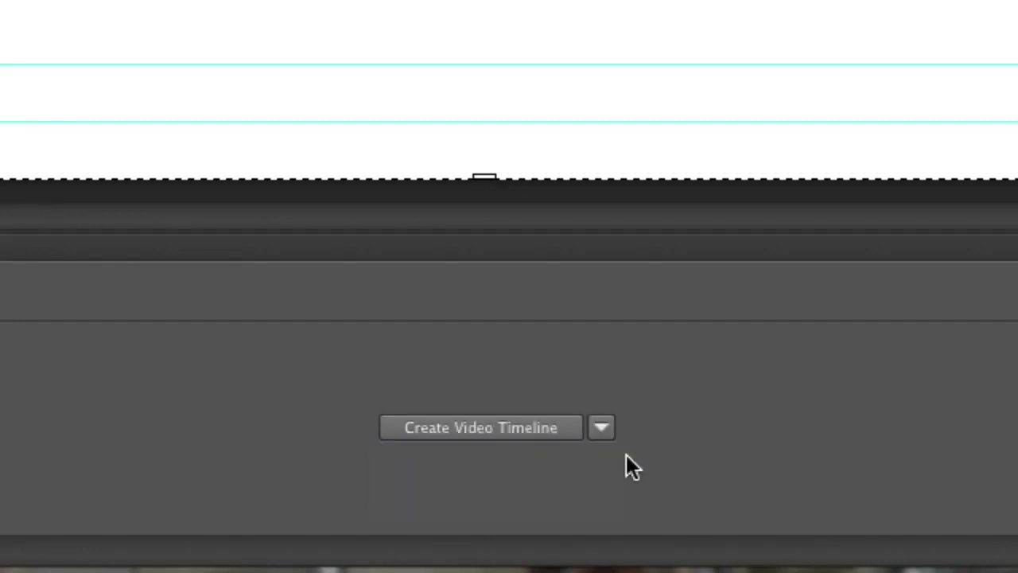
pyautogui.click(508, 428)
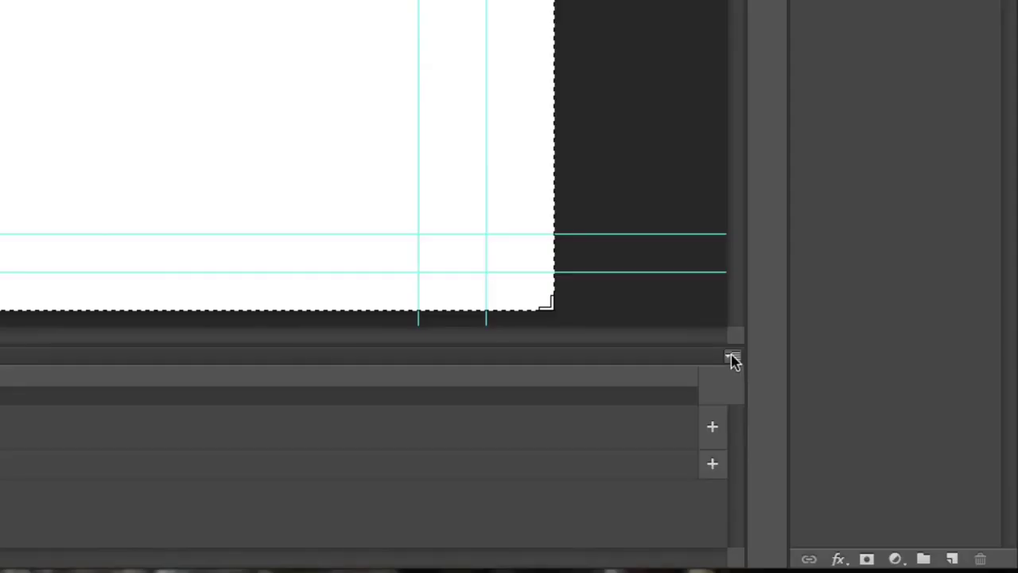
# Step: Change the timeline frame rate from 29.97 to 23.976 fps
pyautogui.click(876, 466)
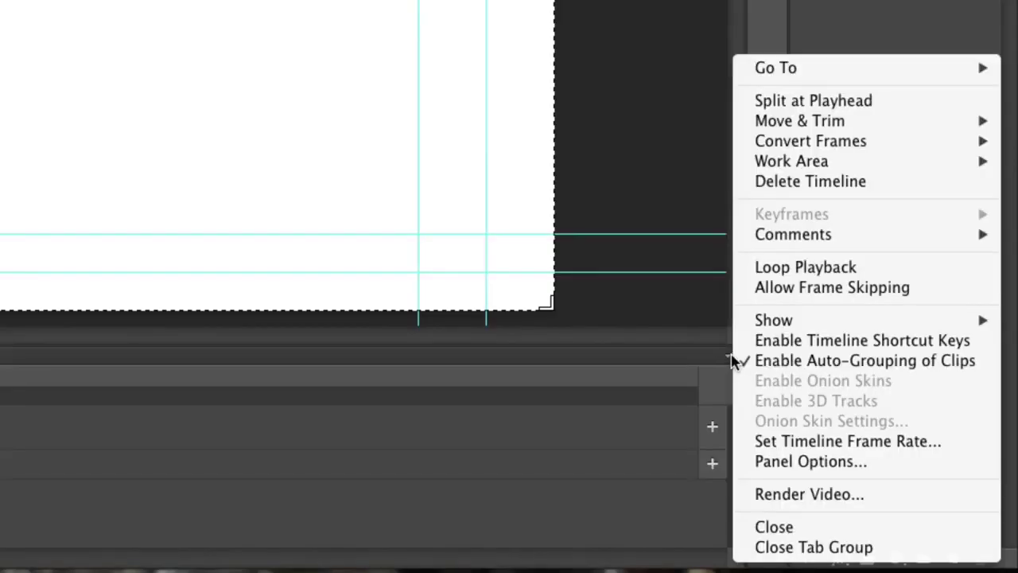
pyautogui.click(708, 362)
pyautogui.click(732, 362)
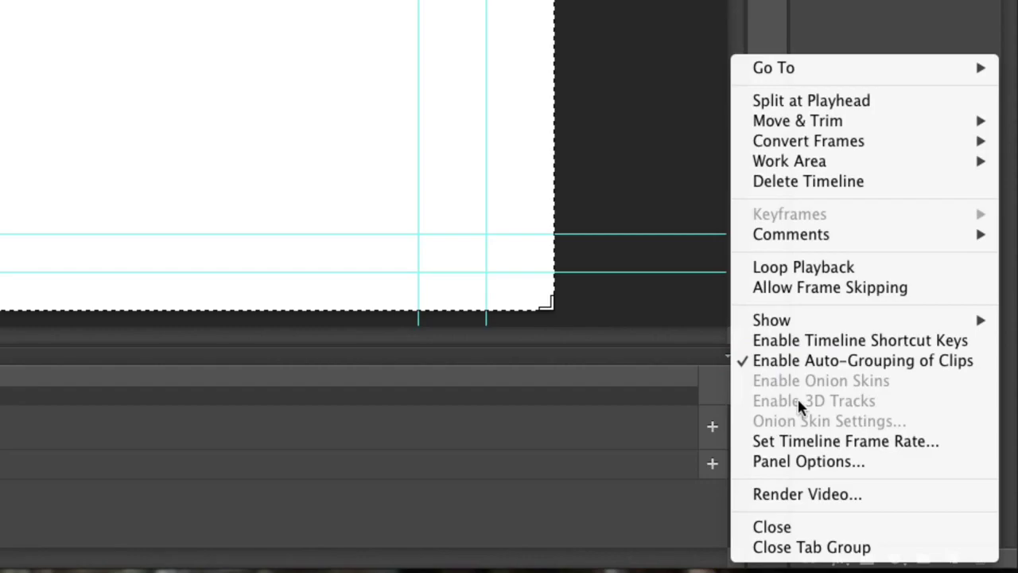
pyautogui.click(817, 445)
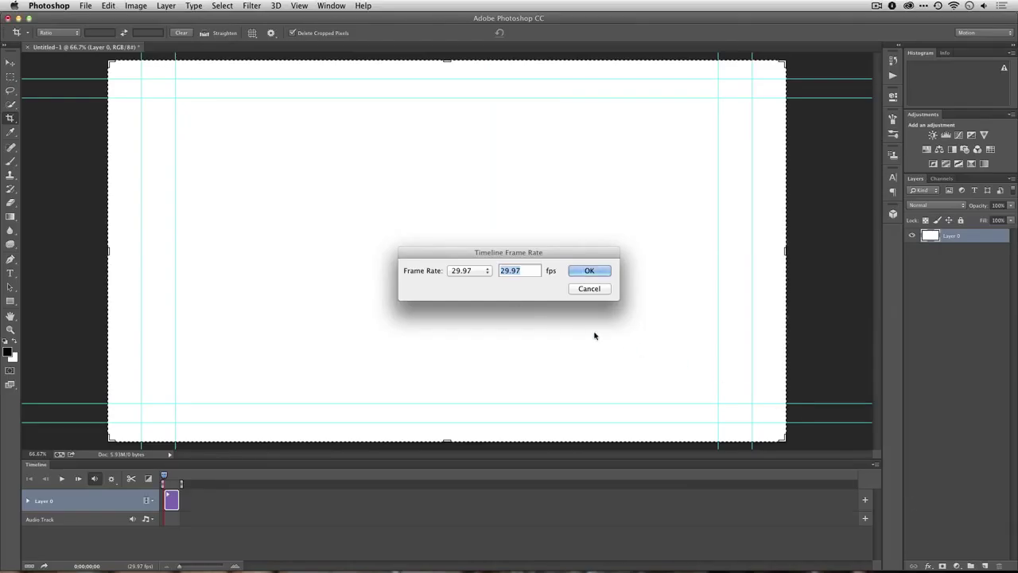
pyautogui.click(466, 271)
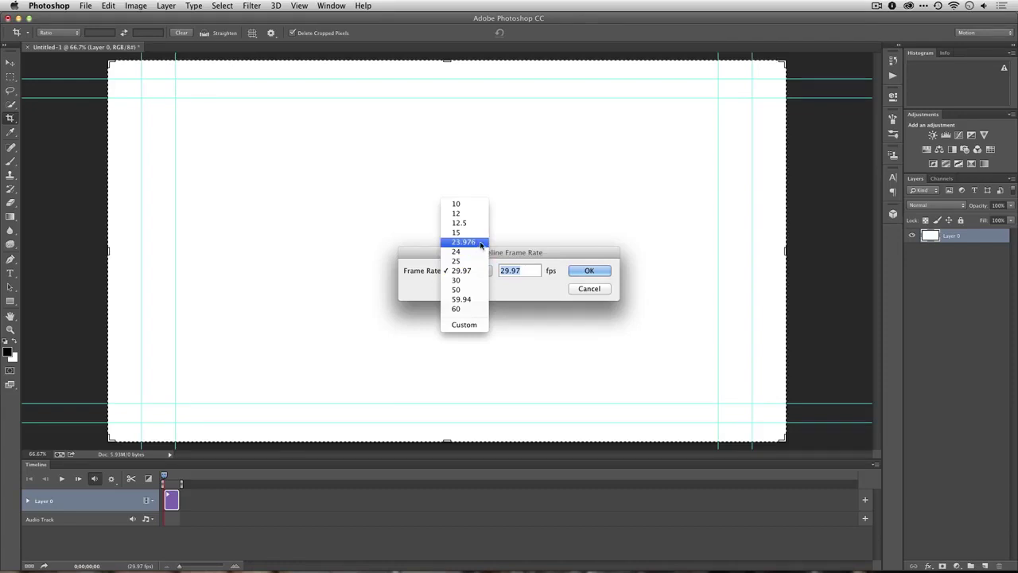
pyautogui.click(480, 245)
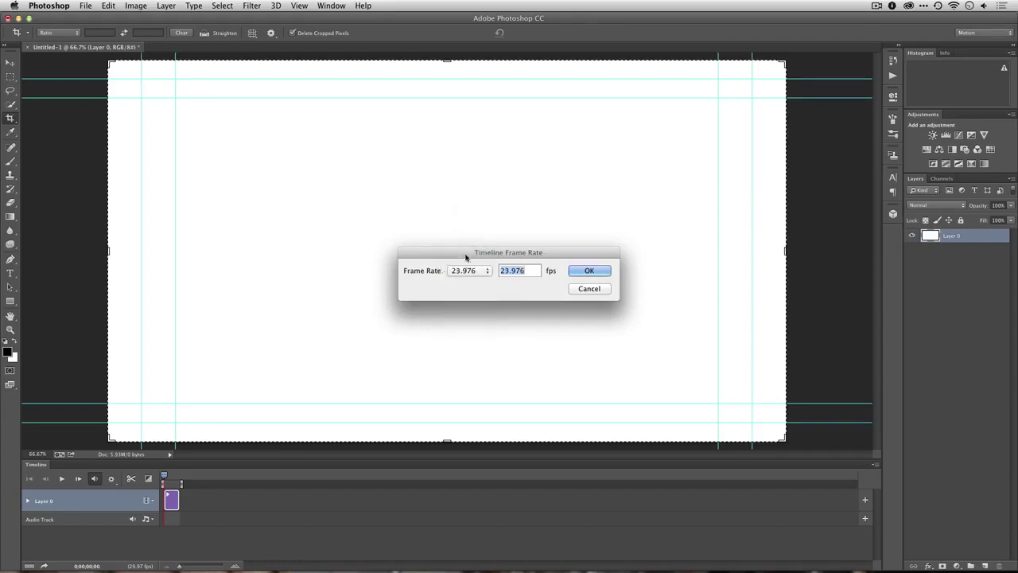
pyautogui.click(589, 273)
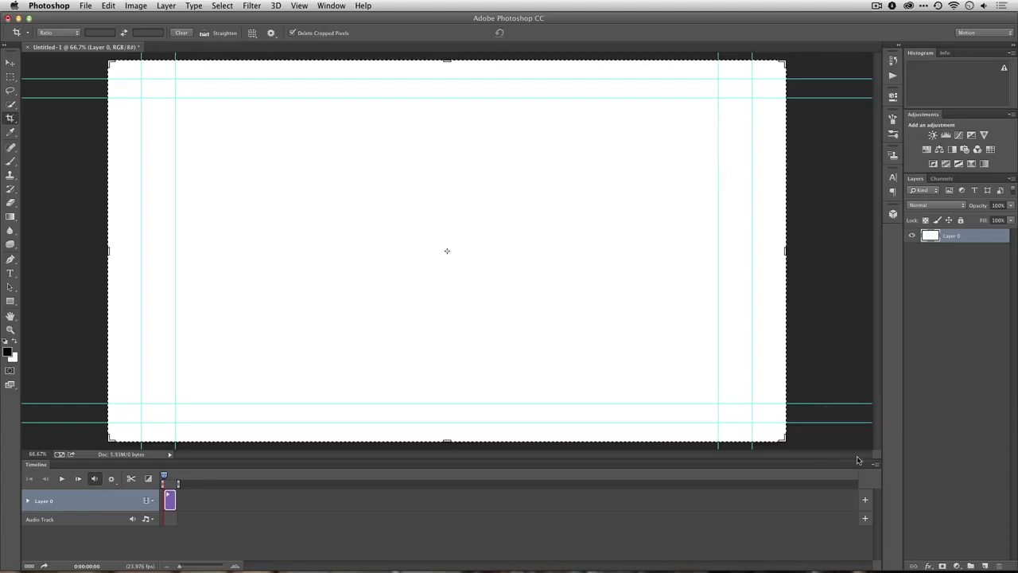
# Step: Add Tokyo_002.mov from the Demo folder to the timeline as Video Group 1
pyautogui.click(866, 503)
pyautogui.click(362, 112)
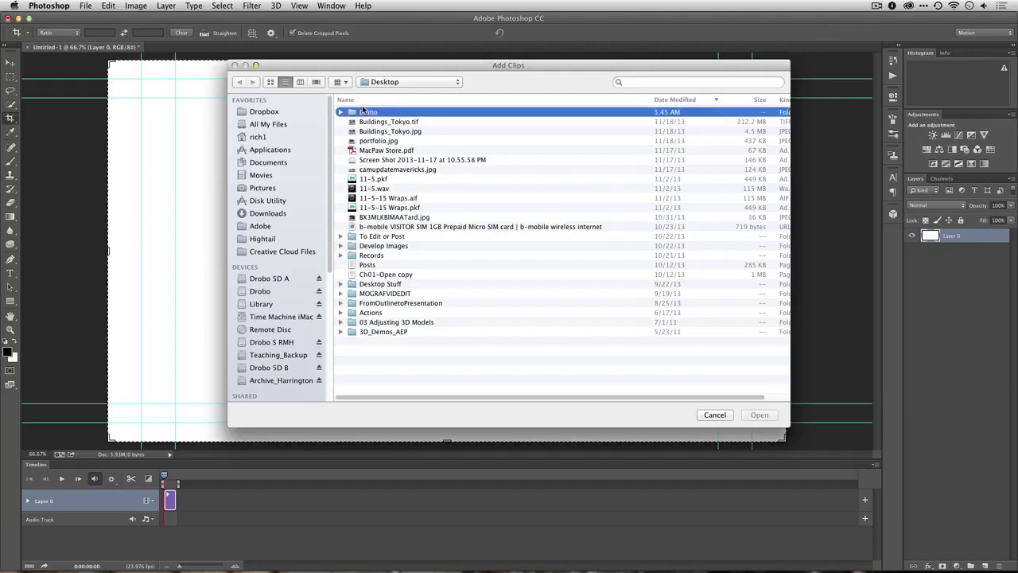
pyautogui.doubleClick(362, 112)
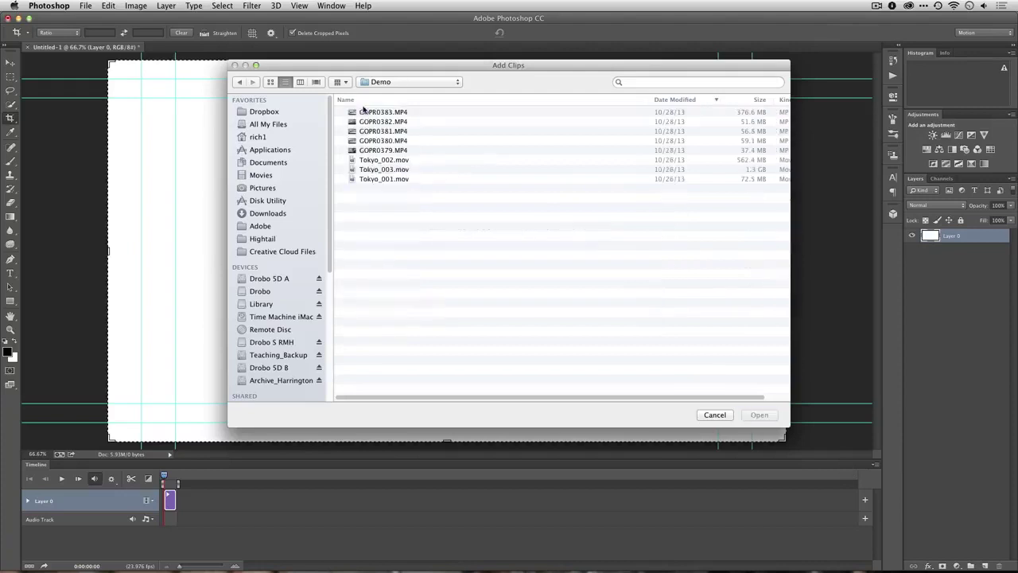
pyautogui.click(269, 82)
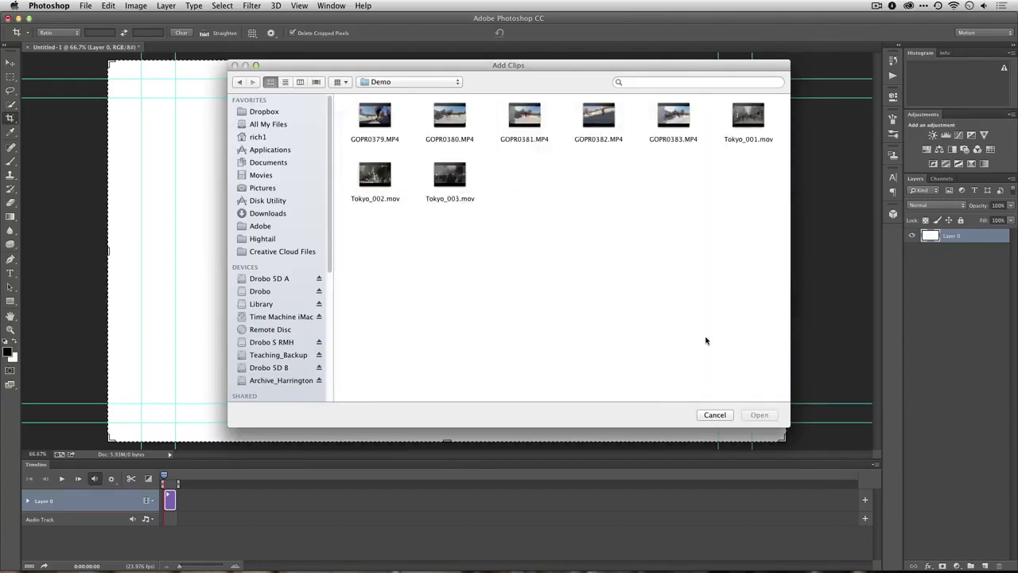
pyautogui.click(386, 181)
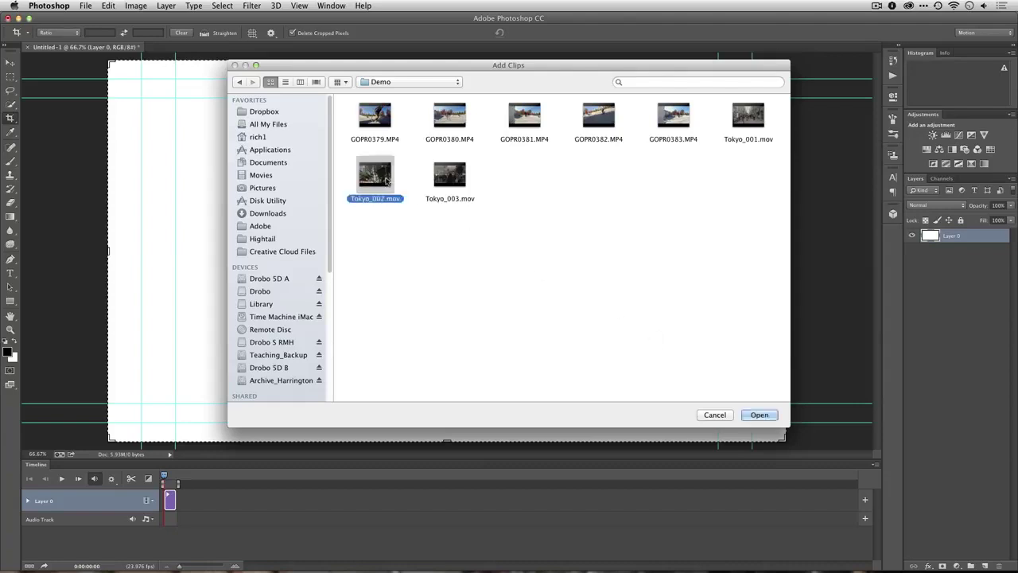
pyautogui.click(759, 414)
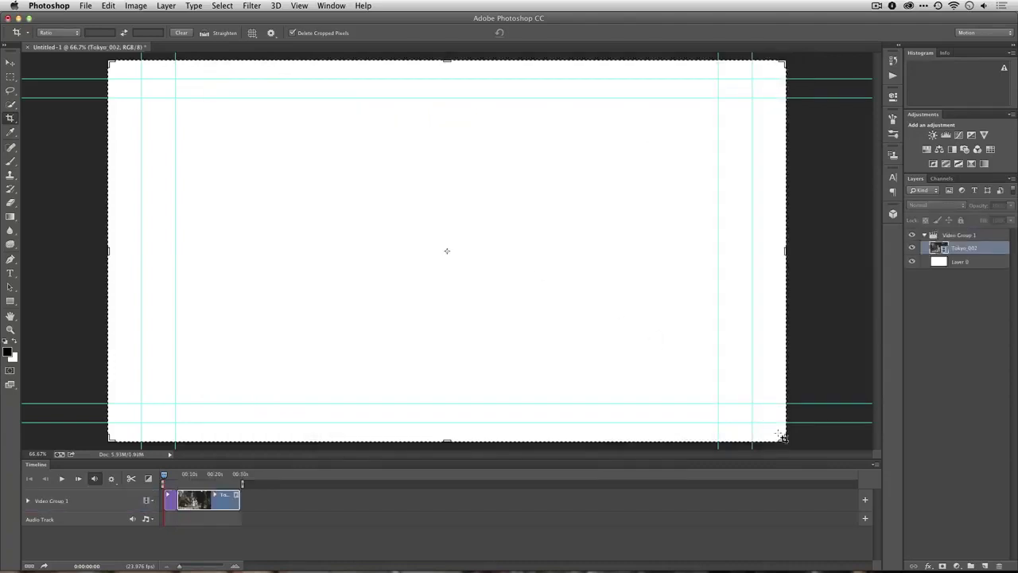
# Step: Delete the blank Layer 0 clip from the timeline
pyautogui.click(168, 505)
pyautogui.press('Delete')
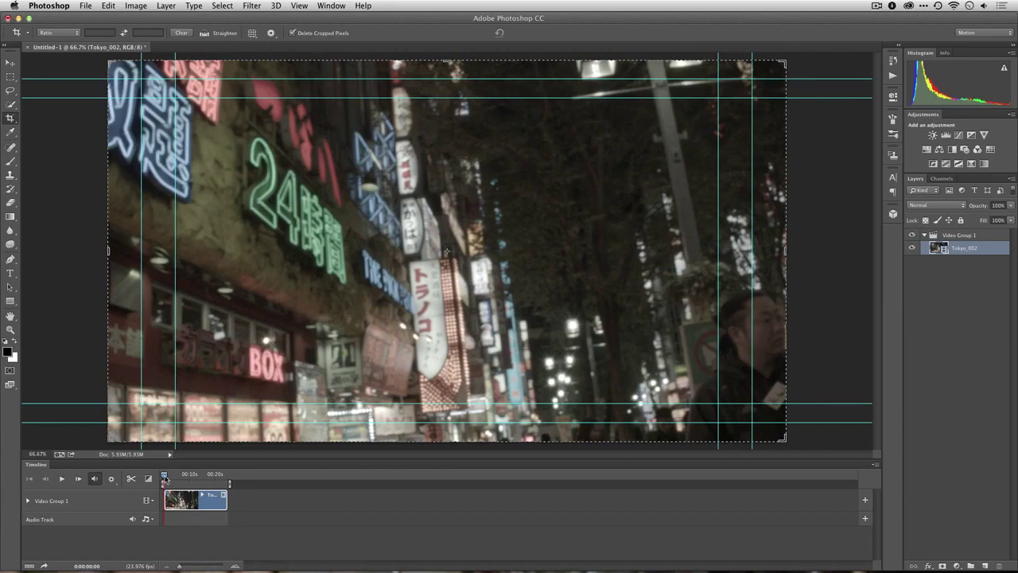
pyautogui.moveTo(165, 476); pyautogui.dragTo(201, 485)
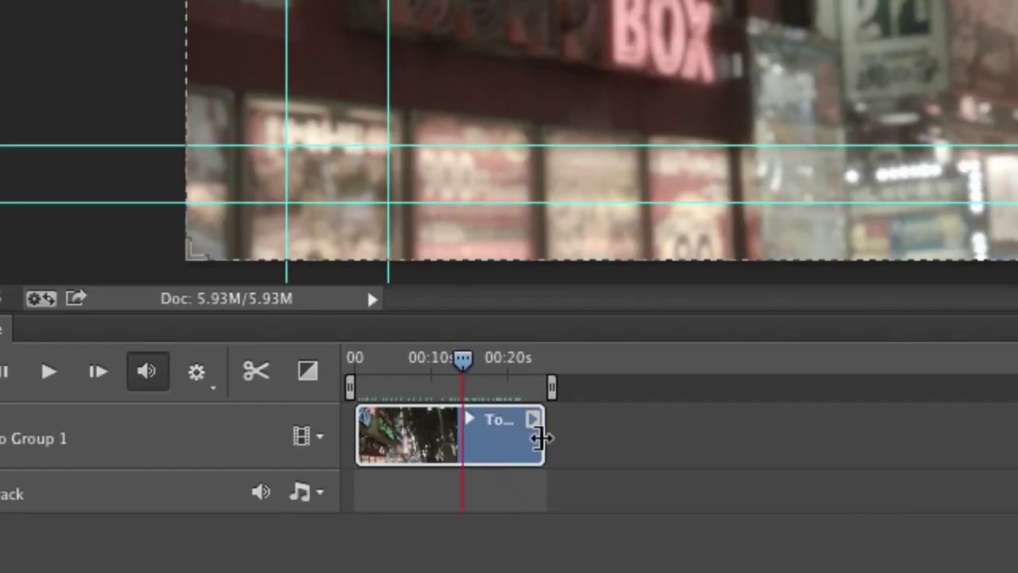
# Step: Trim the Tokyo clip's start to 04:02, leaving about ten seconds, and return the playhead to 0
pyautogui.moveTo(537, 440); pyautogui.dragTo(464, 442)
pyautogui.moveTo(360, 434); pyautogui.dragTo(393, 436)
pyautogui.moveTo(395, 434); pyautogui.dragTo(404, 427)
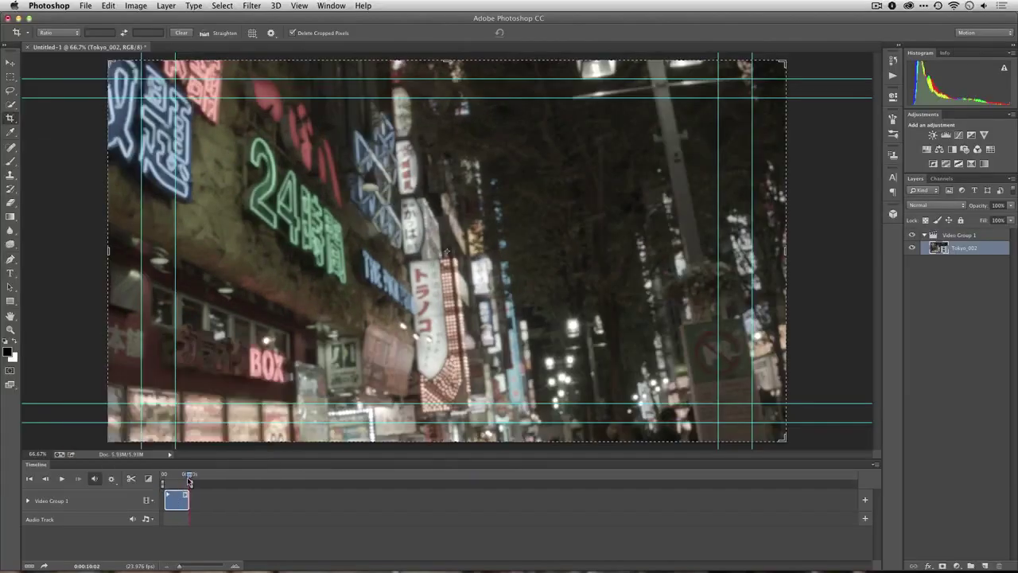
pyautogui.moveTo(189, 480); pyautogui.dragTo(152, 478)
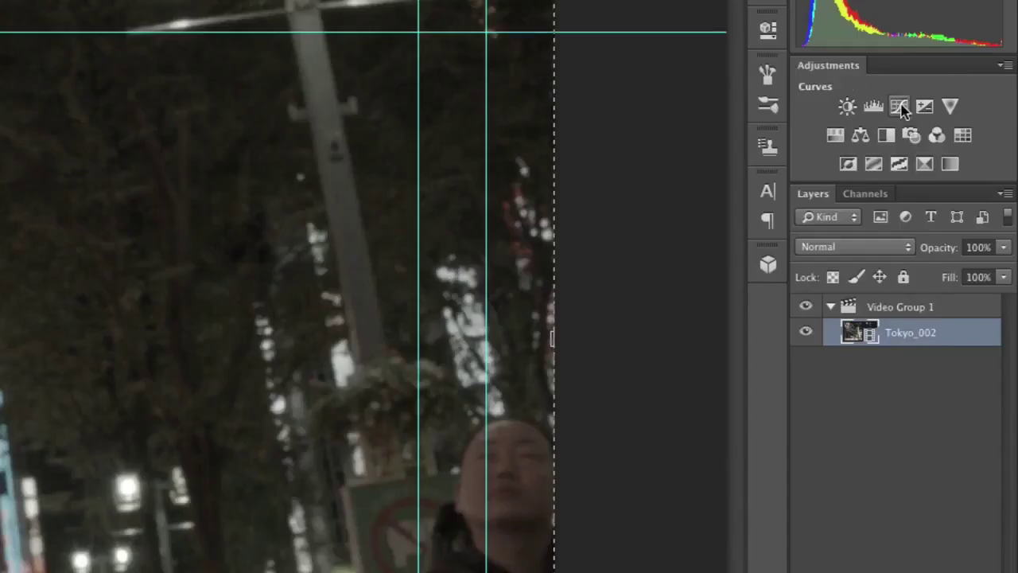
# Step: Add an Auto Curves layer, then a Color Lookup layer with the Kodak 5218 Kodak 2383 LUT
pyautogui.click(899, 108)
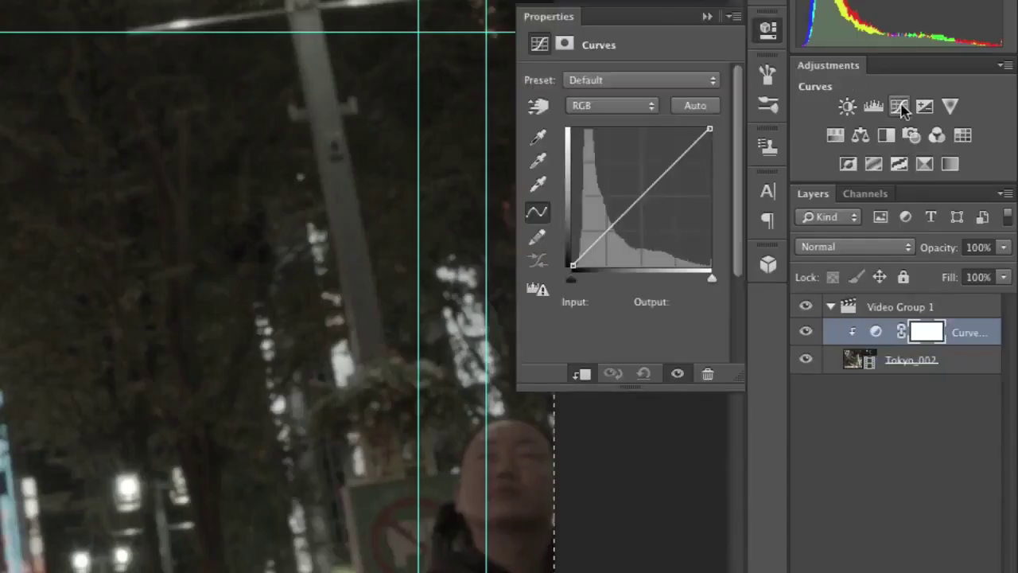
pyautogui.click(698, 108)
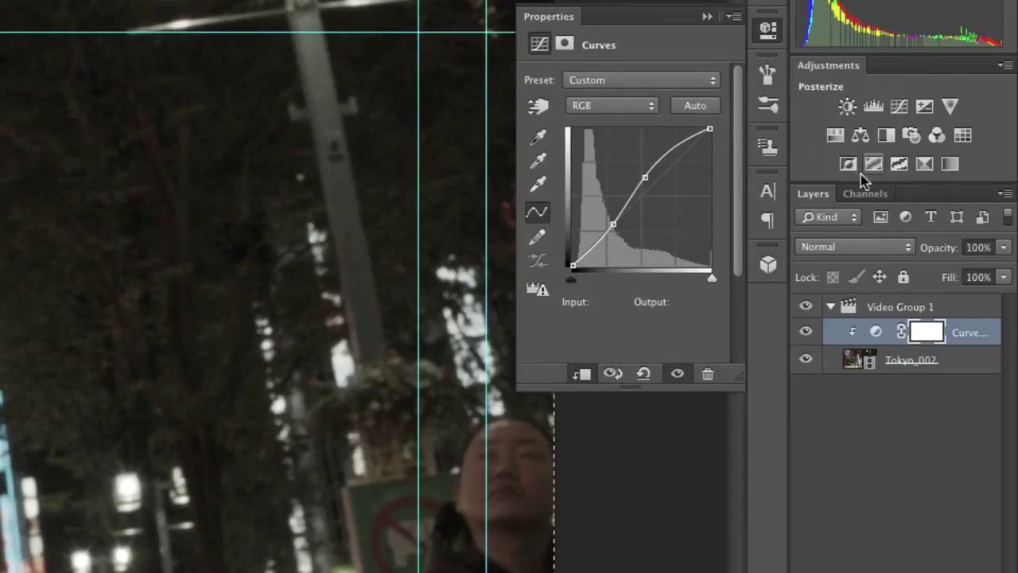
pyautogui.click(968, 140)
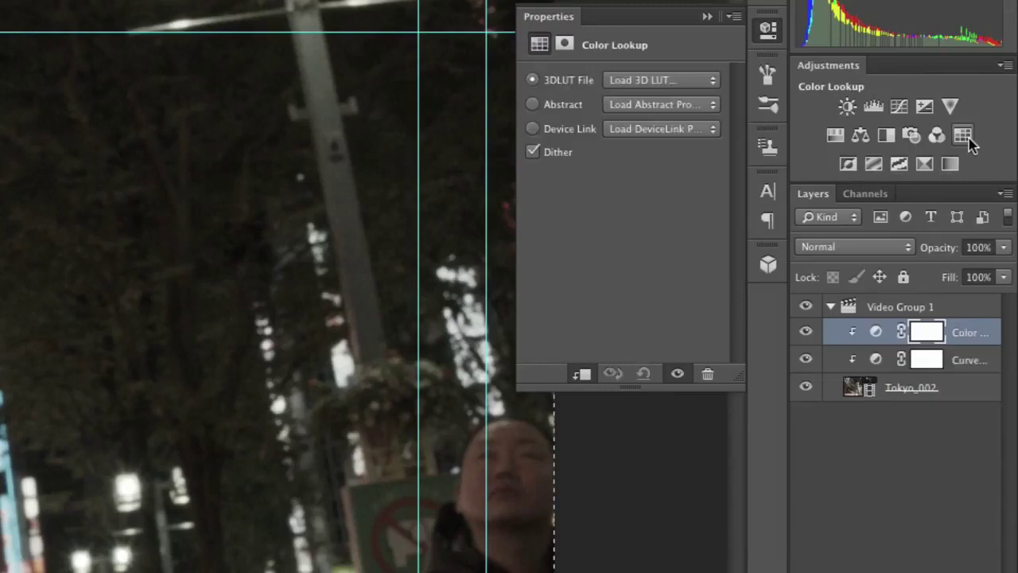
pyautogui.click(625, 79)
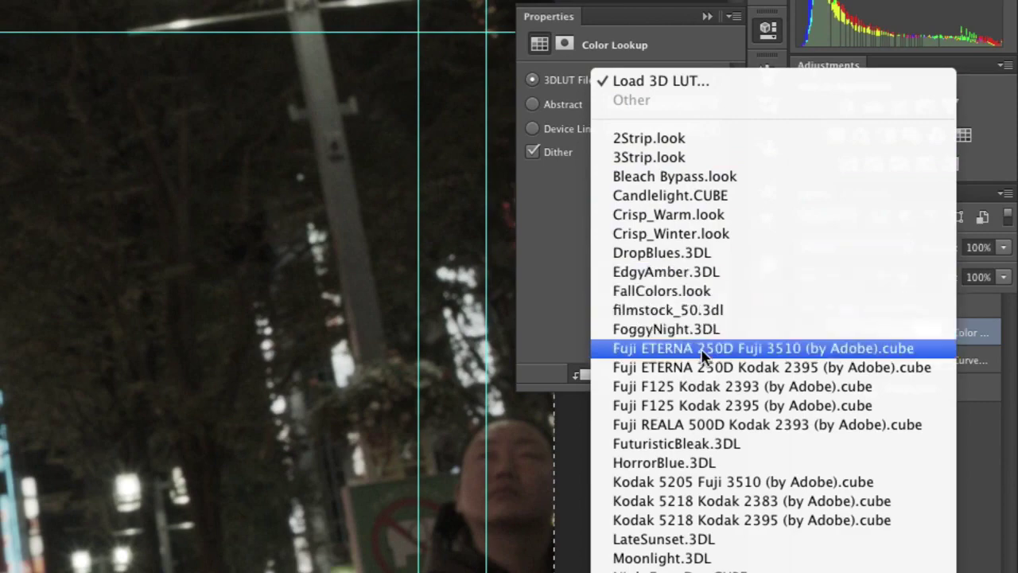
pyautogui.click(746, 501)
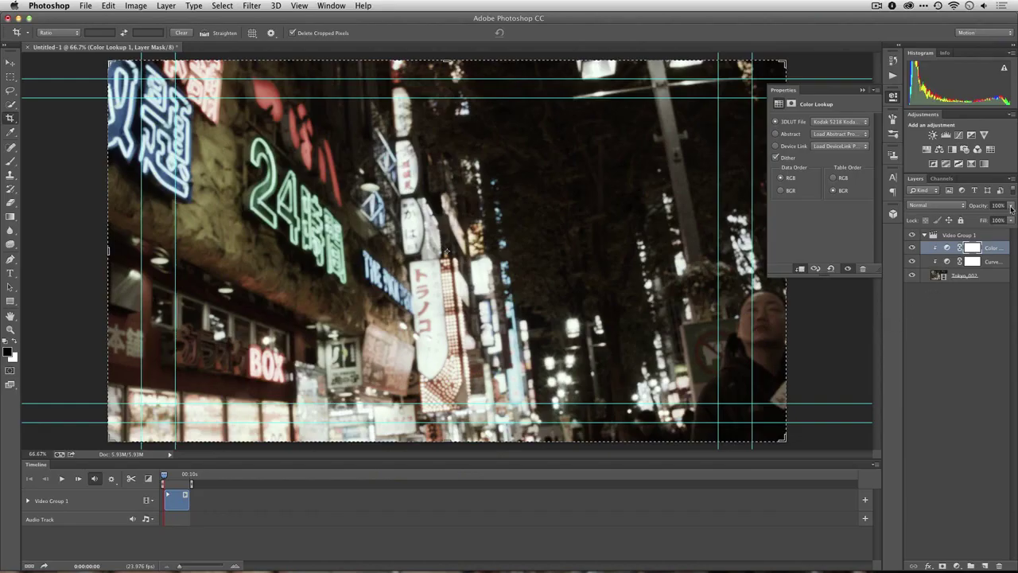
# Step: Lower the Color Lookup layer to about 61% opacity and preview the graded clip
pyautogui.moveTo(1011, 209); pyautogui.dragTo(993, 219)
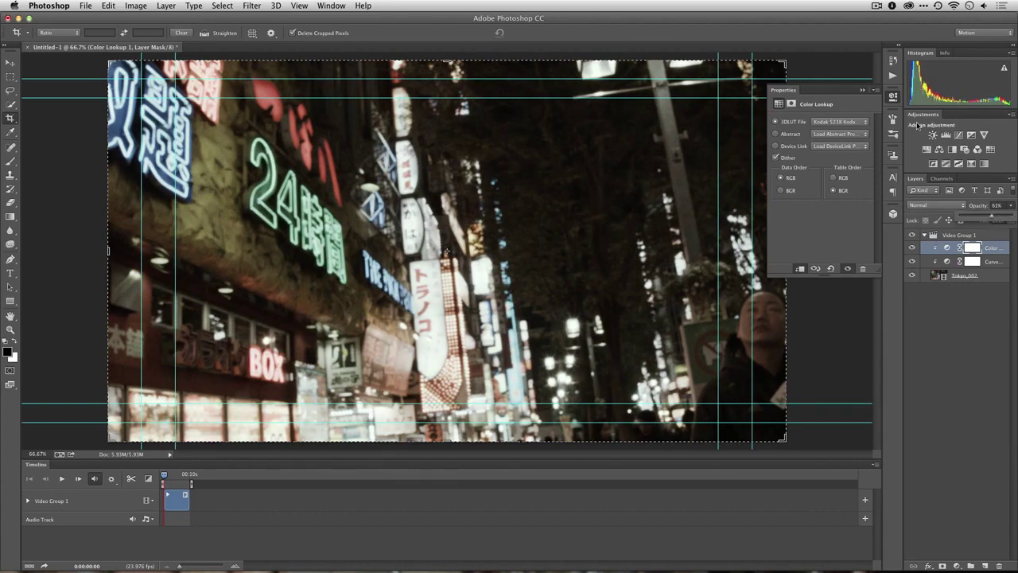
pyautogui.click(863, 90)
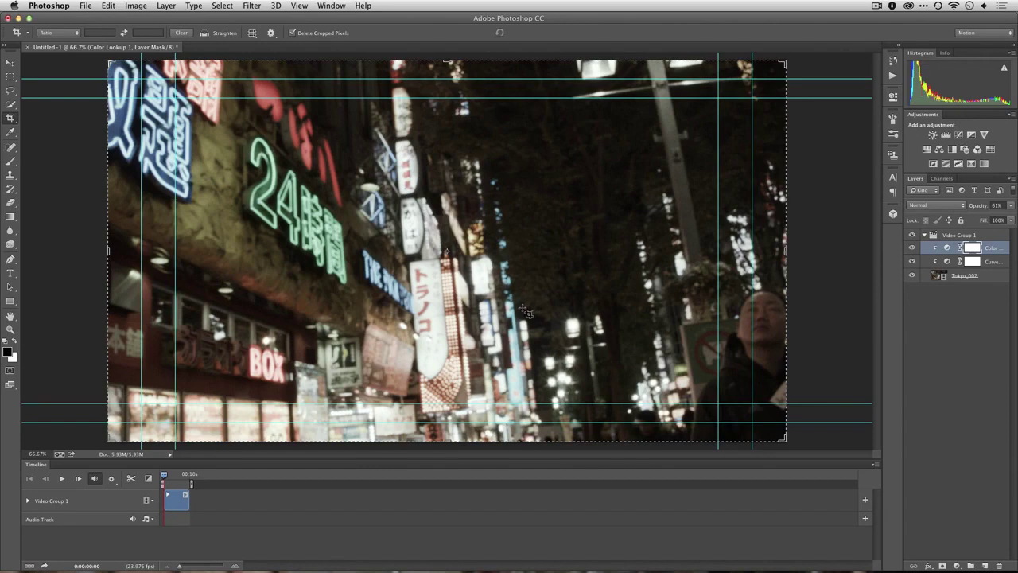
pyautogui.press('space')
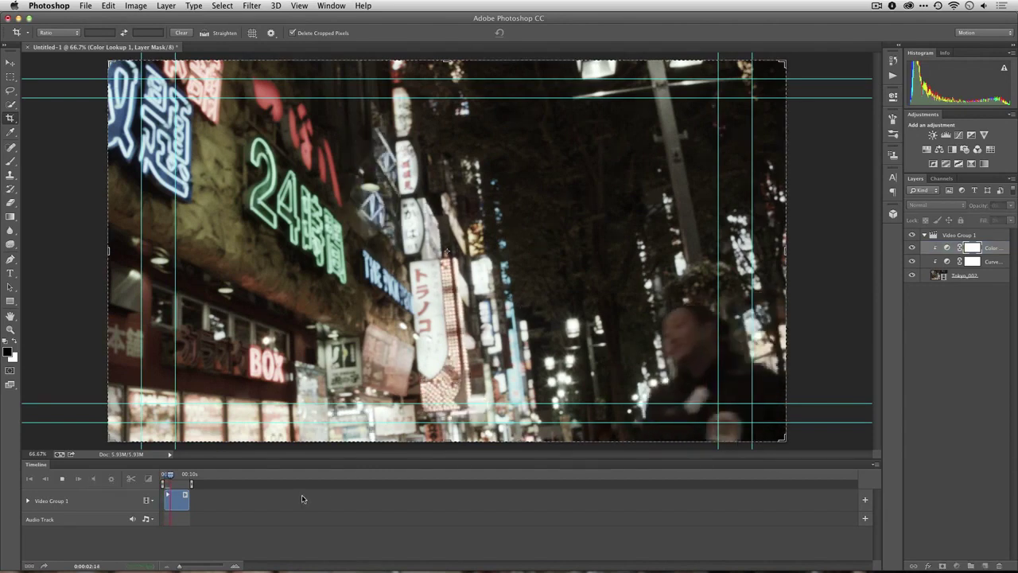
pyautogui.press('space')
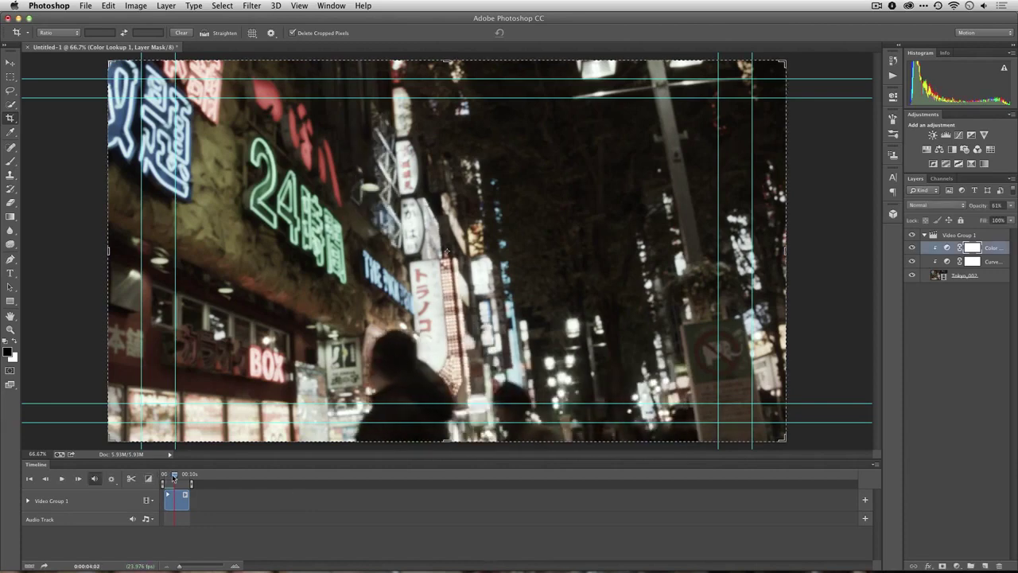